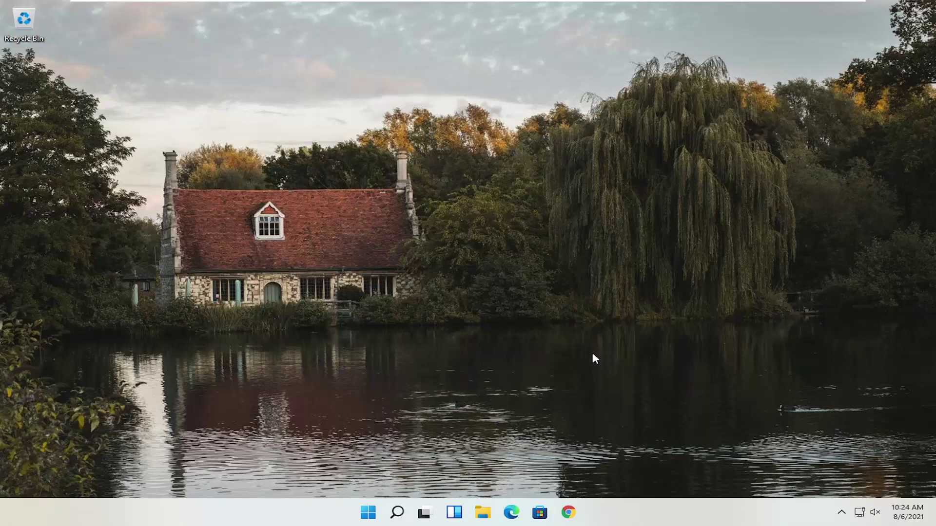
Open Google Chrome and go to google.com.
click(569, 513)
click(608, 14)
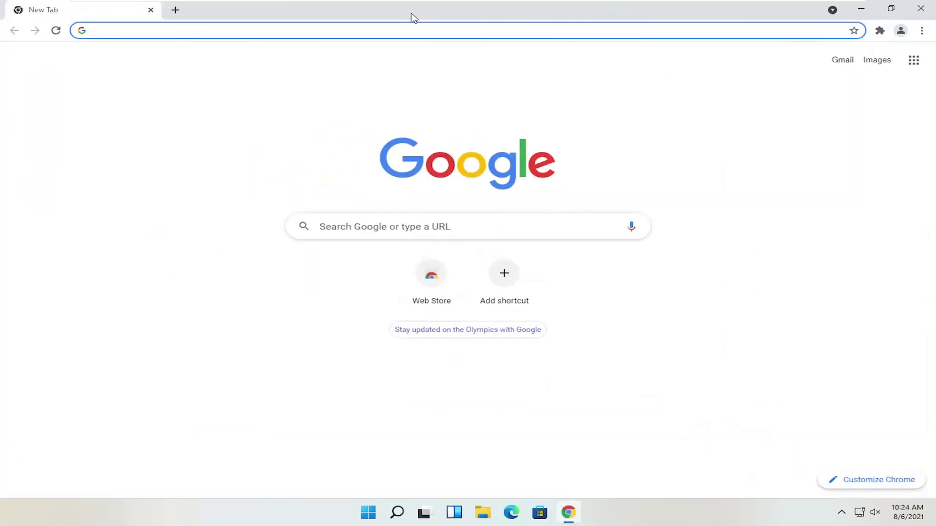
text(google.com)
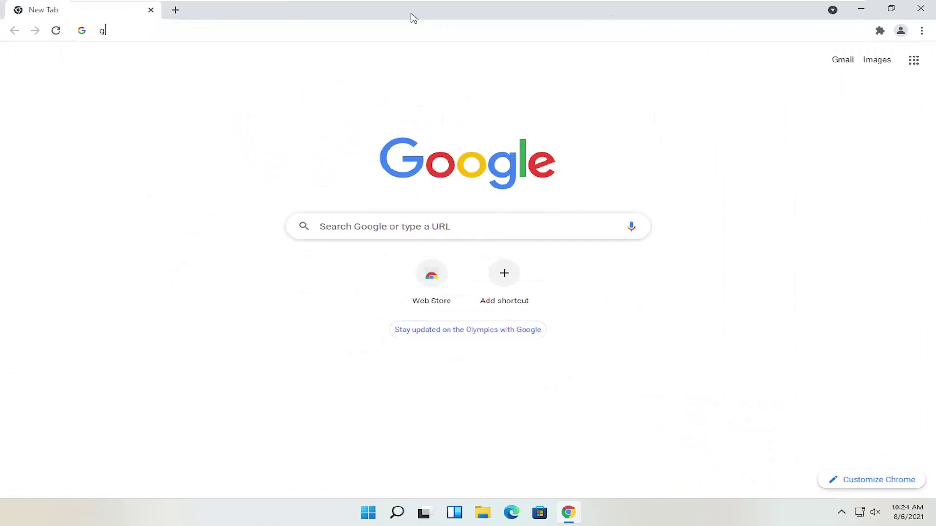
key(Return)
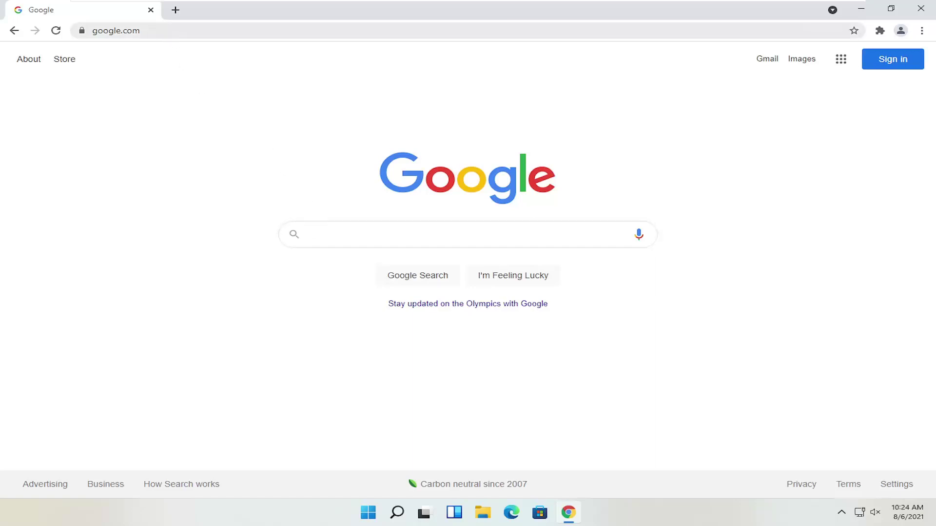
Search the web for "canon printer drivers" and open the Canon U.S.A. Drivers & Downloads result.
key(ctrl+l)
text(canon printer drivers)
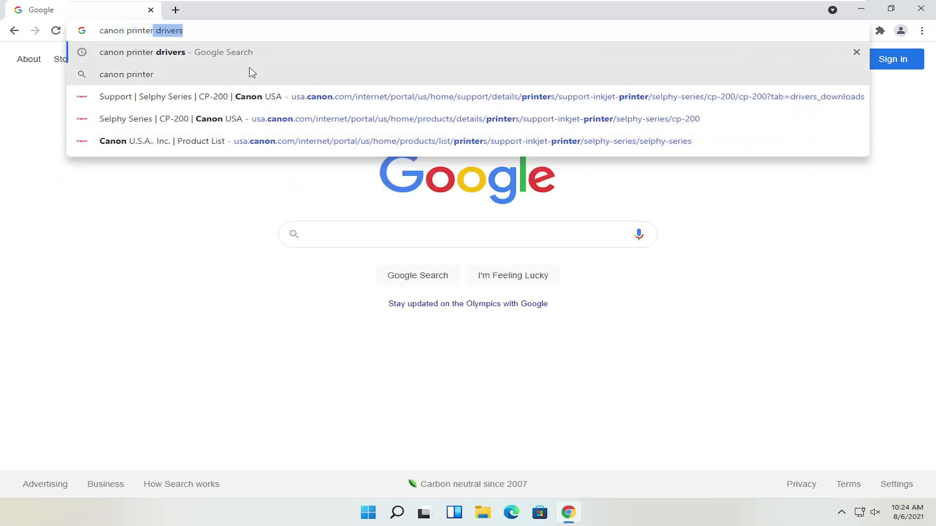
click(226, 52)
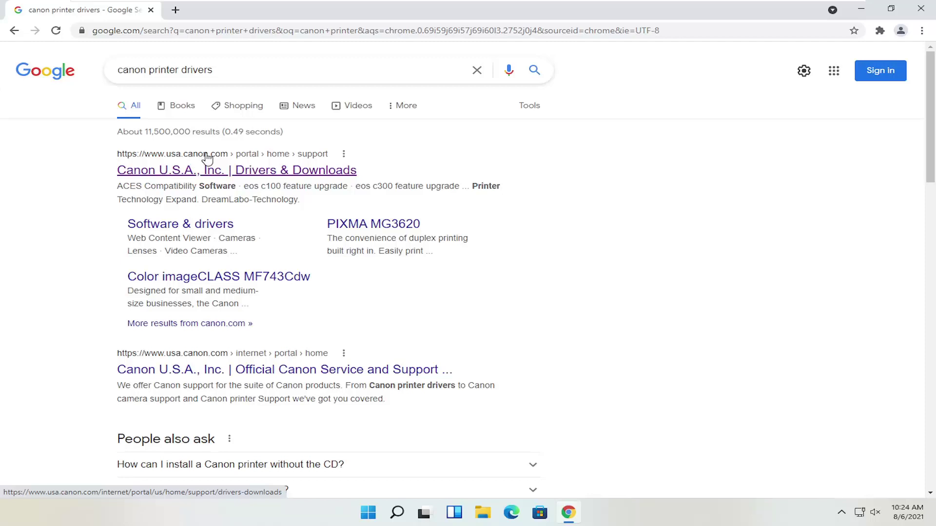
click(163, 171)
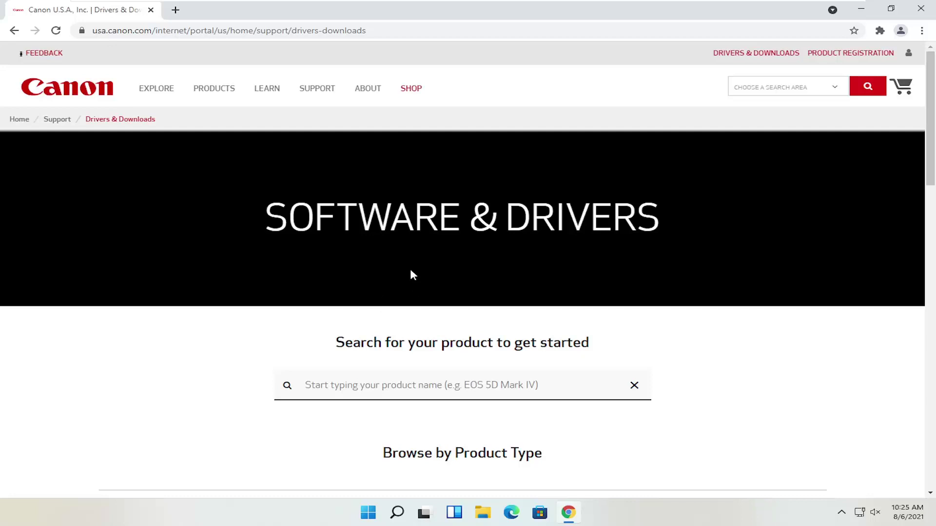
Browse the device families under the Printers and Scanners product types, returning to the product type overview.
scroll(410, 271, down, 1)
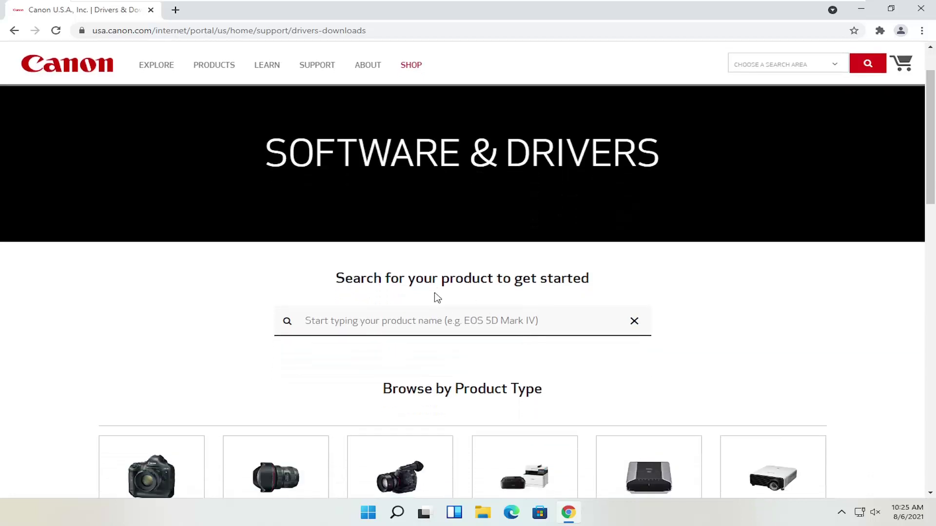
scroll(434, 297, down, 1)
click(312, 287)
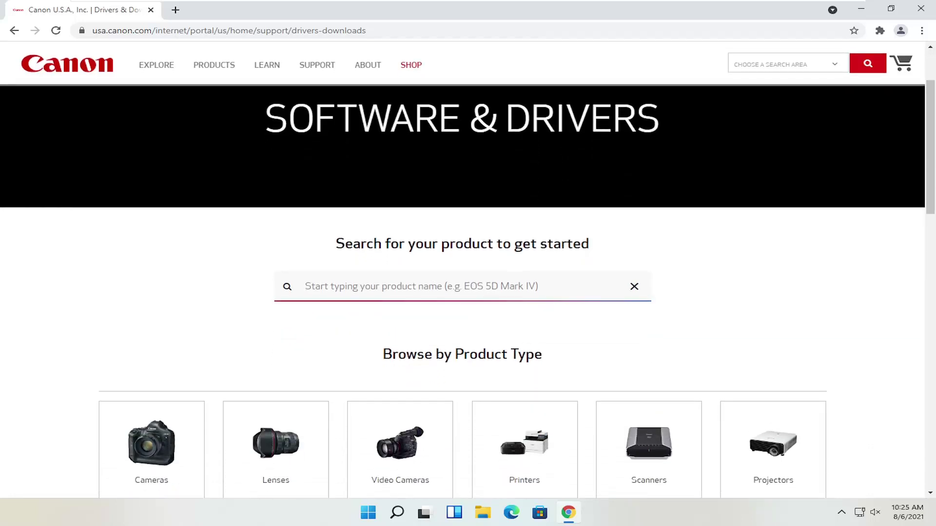
scroll(463, 284, down, 2)
scroll(379, 230, down, 2)
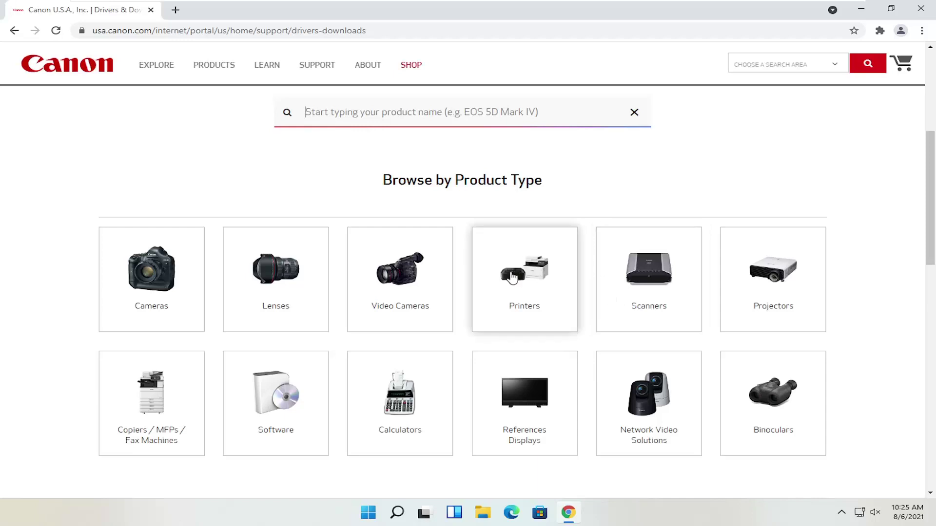
click(531, 281)
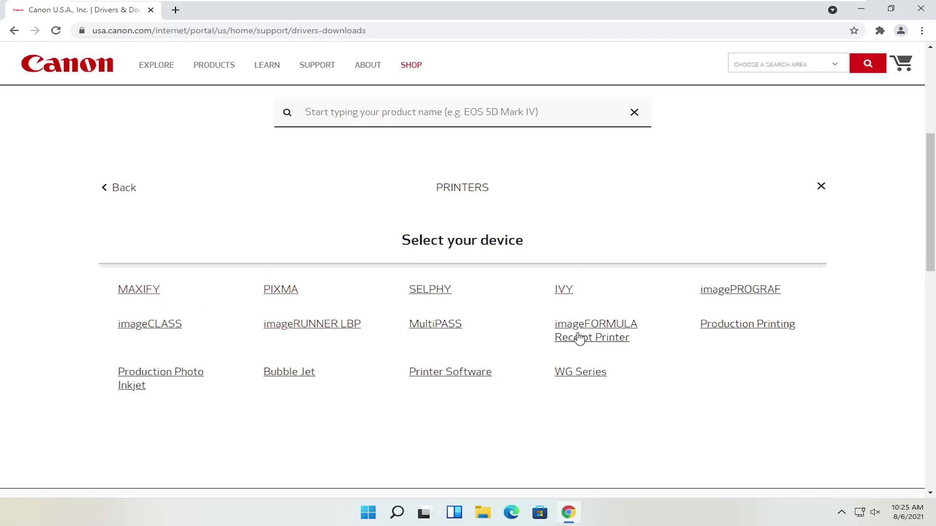
click(123, 189)
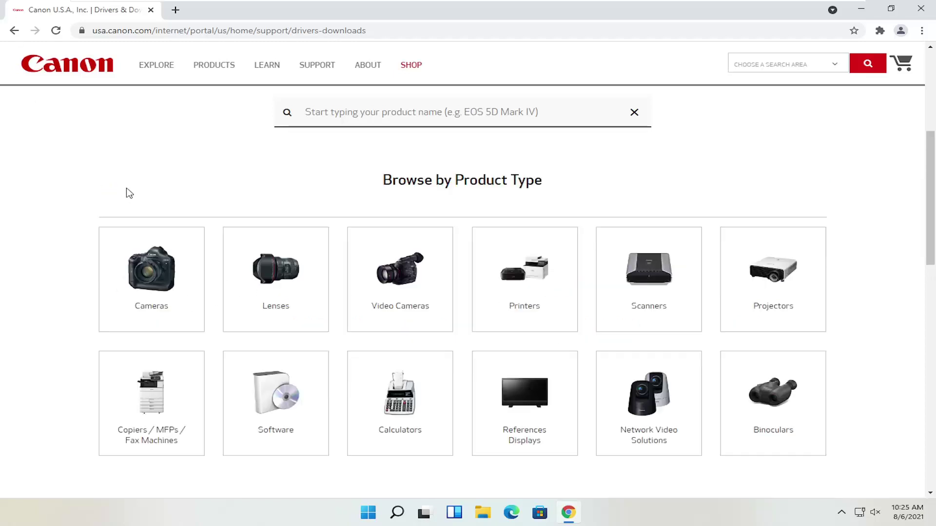
click(673, 283)
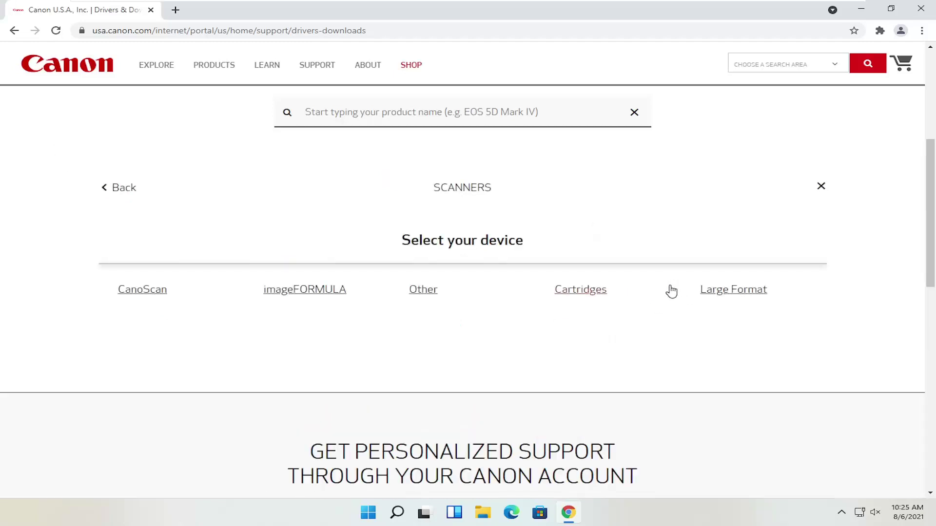
scroll(247, 312, up, 1)
scroll(247, 313, up, 1)
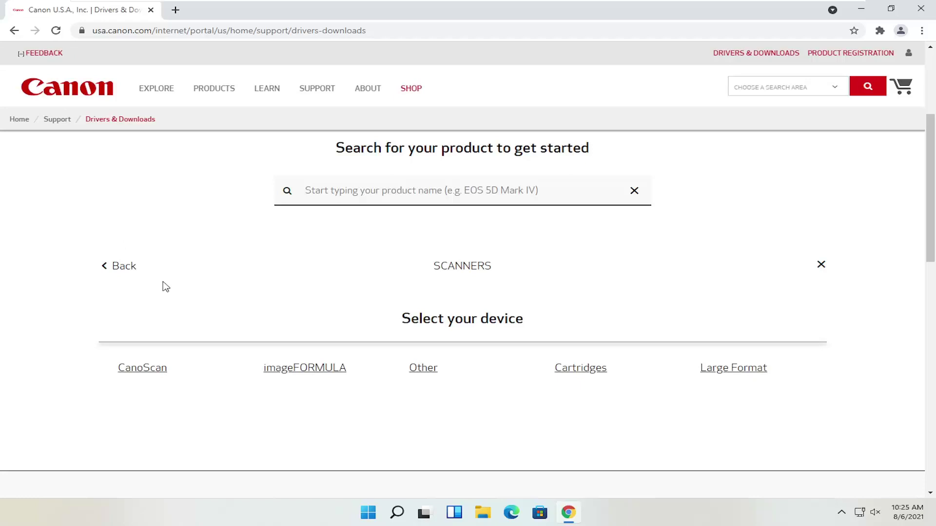
click(123, 266)
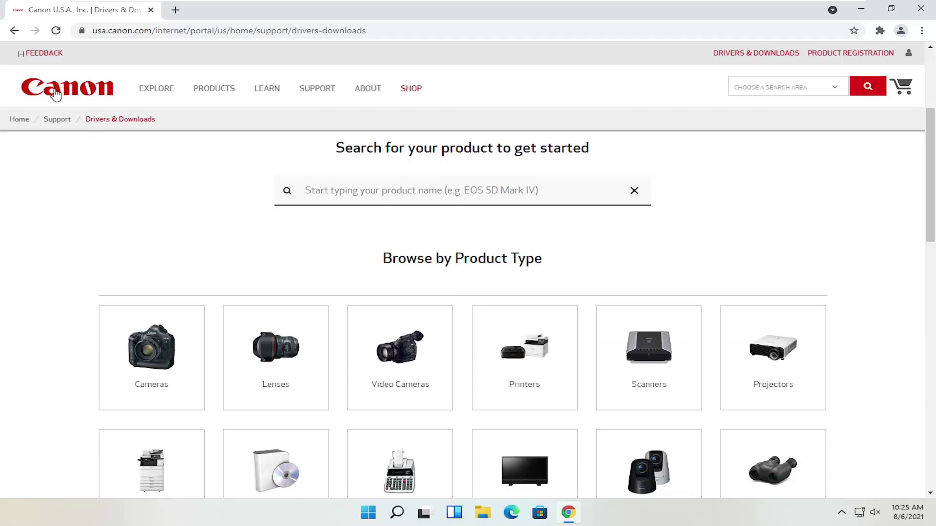
Search for the product "pixma mg2520" and open the support page of PIXMA MG2520 (MG2500 Series).
scroll(186, 181, down, 1)
scroll(174, 198, up, 1)
click(306, 190)
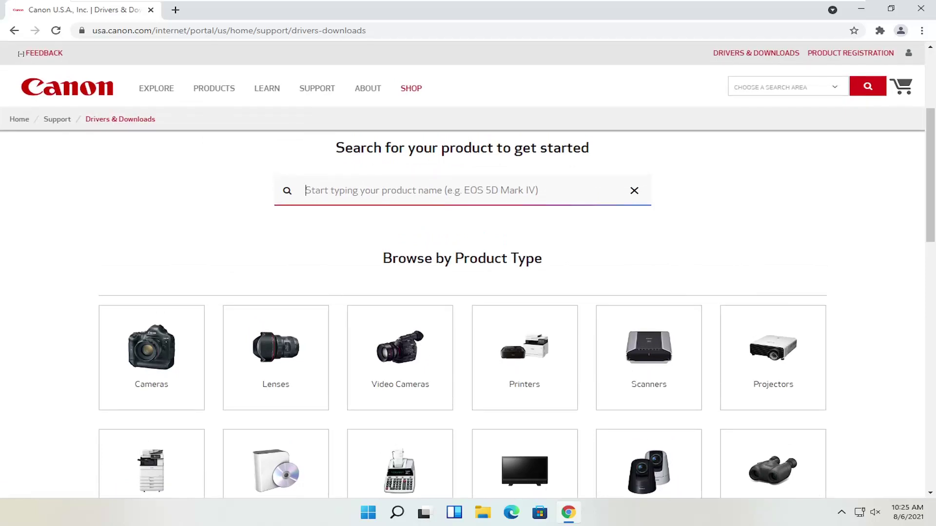
text(pixma mg252)
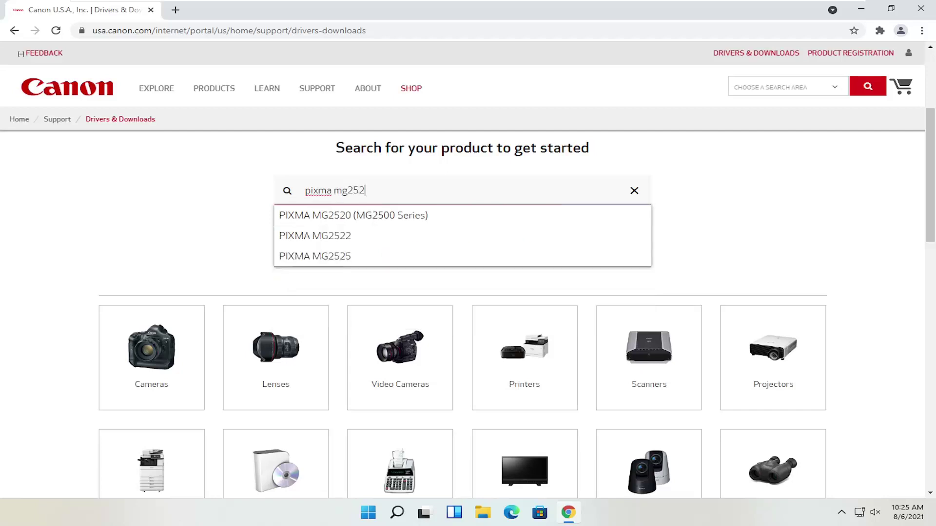
text(0)
click(351, 217)
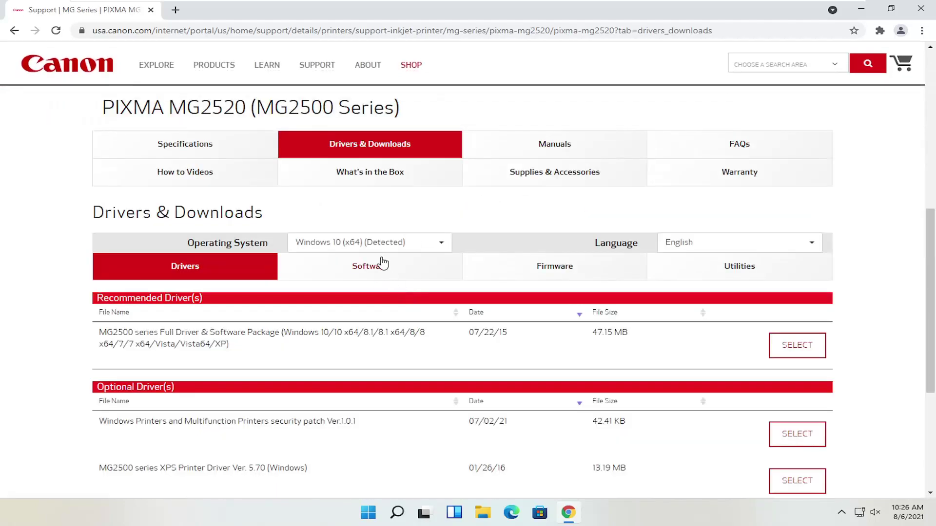
Review the printer's driver list and its Specifications, returning to Drivers & Downloads.
scroll(382, 262, down, 1)
scroll(254, 194, down, 1)
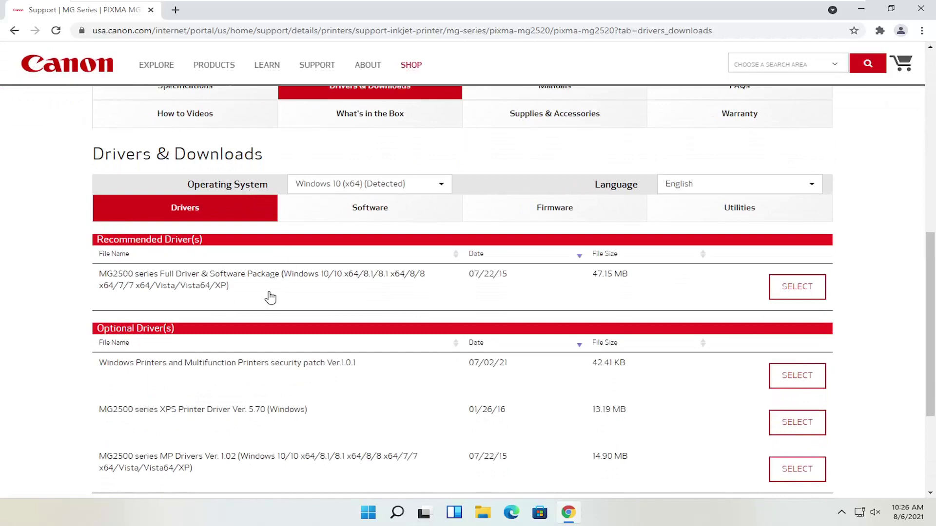
scroll(210, 309, up, 1)
scroll(222, 312, up, 2)
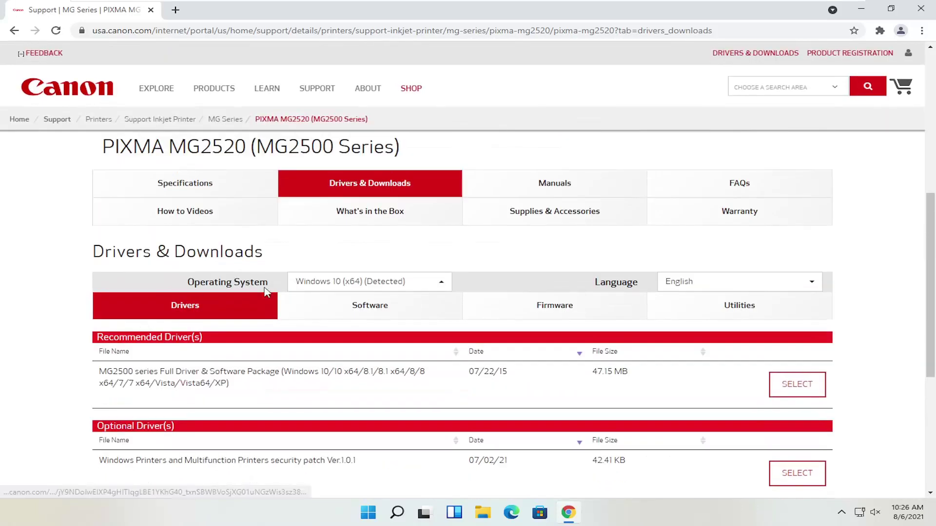
click(209, 205)
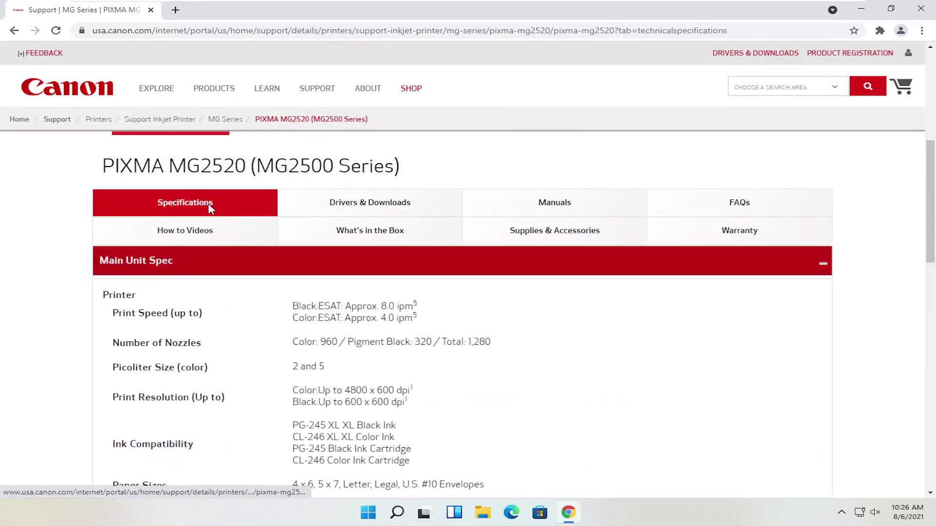
scroll(207, 201, down, 2)
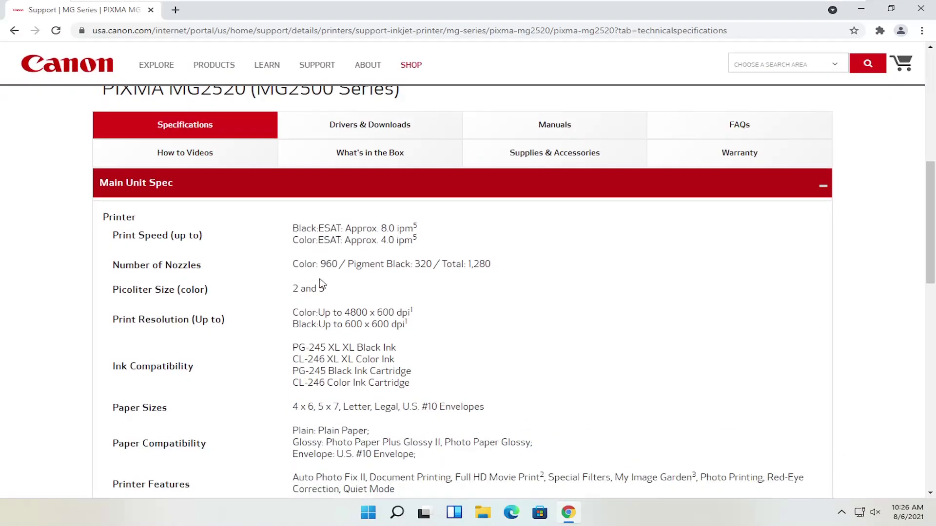
scroll(348, 279, up, 3)
click(348, 221)
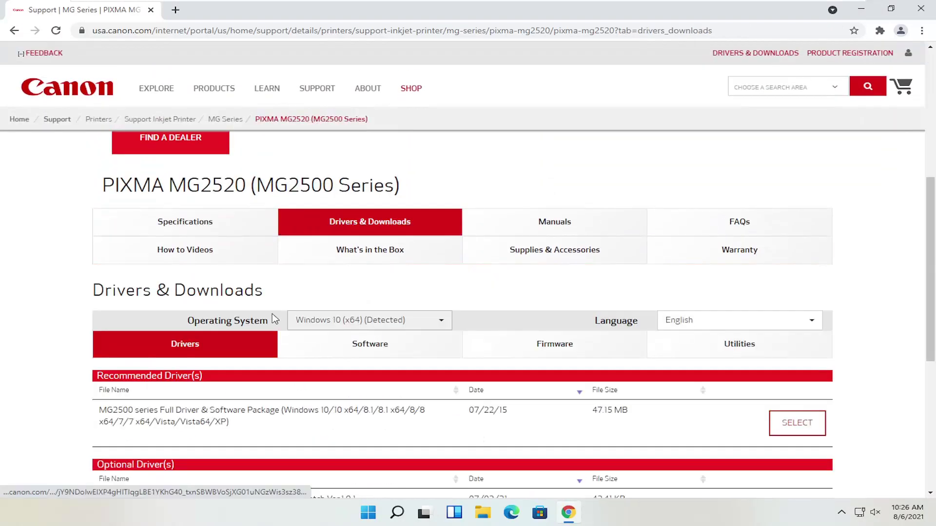
scroll(241, 323, down, 2)
scroll(301, 336, up, 1)
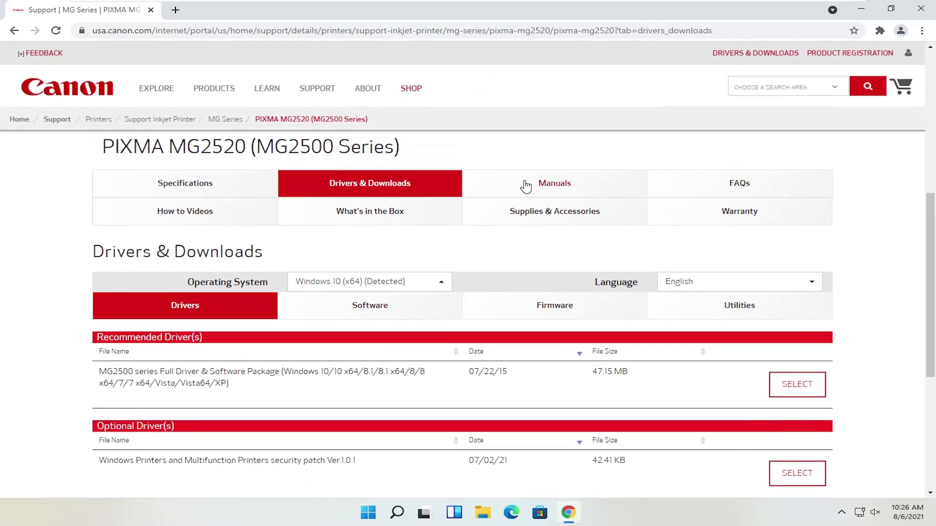
Look through the printer's Manuals and How to Videos sections, ending on its Specifications.
click(526, 185)
scroll(441, 331, down, 2)
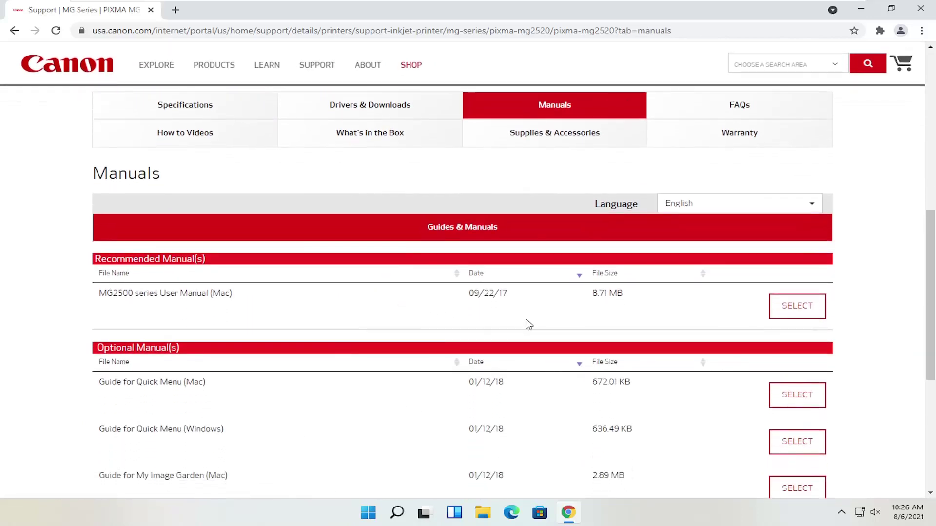
scroll(529, 324, up, 2)
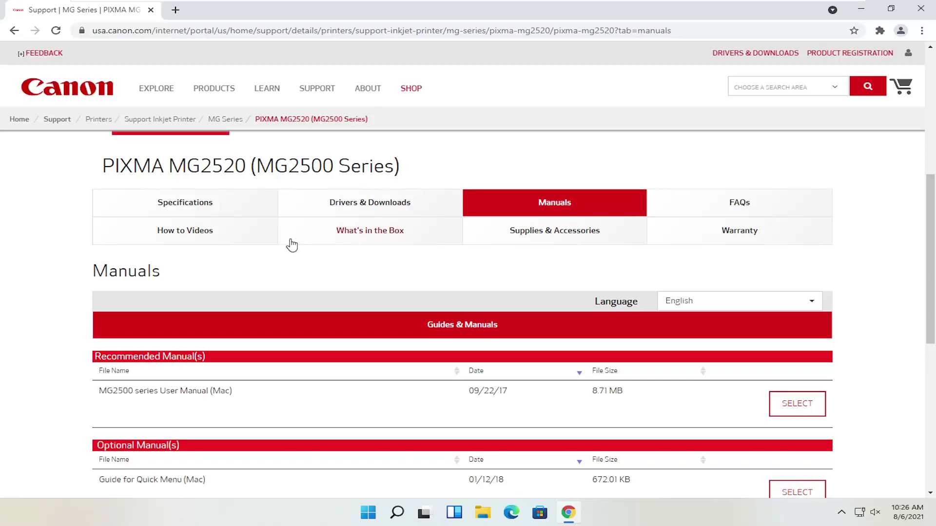
click(214, 235)
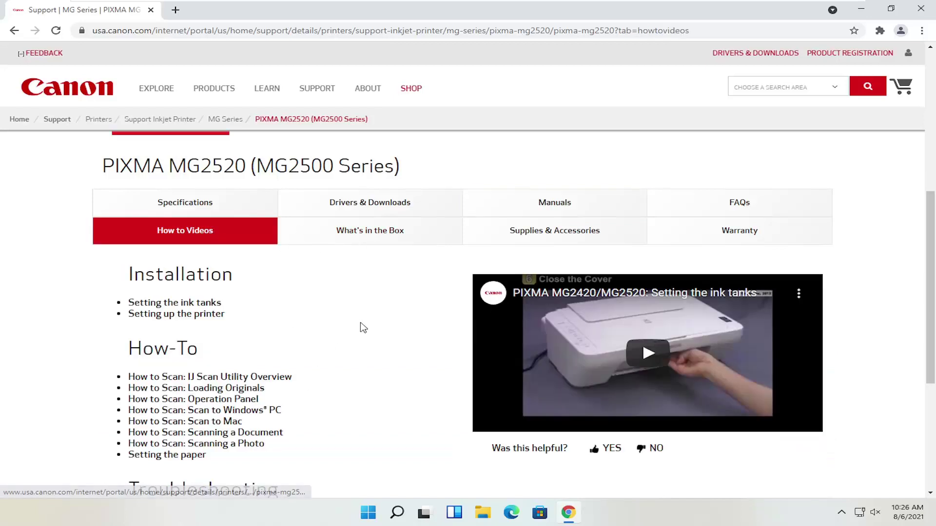
scroll(359, 326, down, 1)
scroll(292, 244, up, 1)
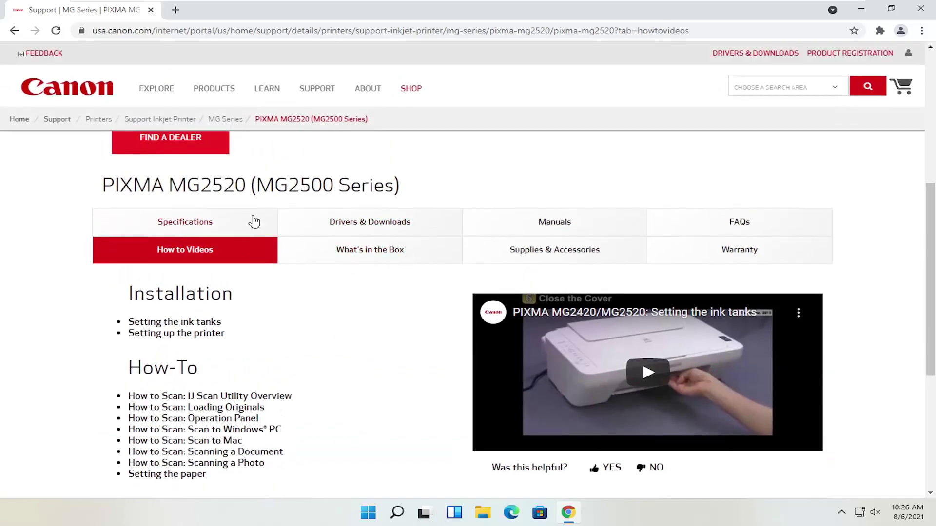
click(221, 227)
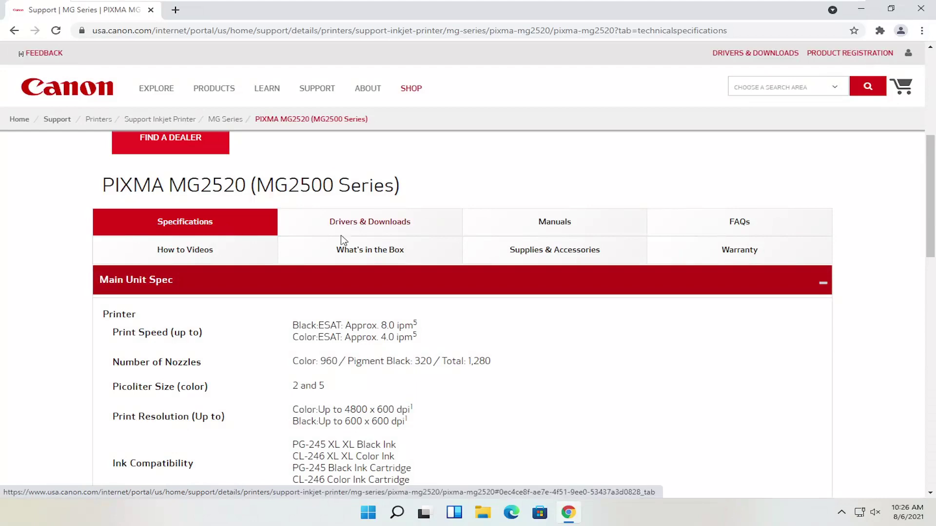
Return to Drivers & Downloads and view the operating system choices without changing the selection.
click(381, 223)
scroll(382, 223, down, 2)
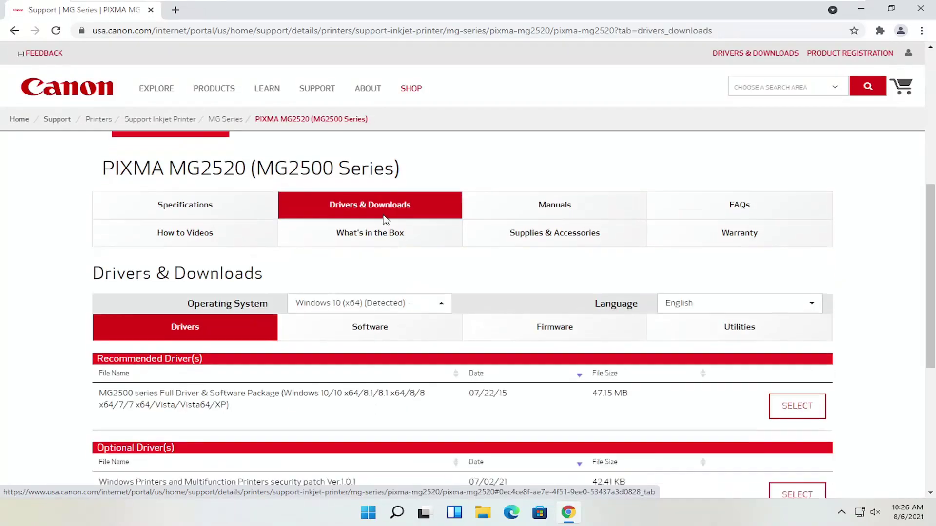
click(410, 243)
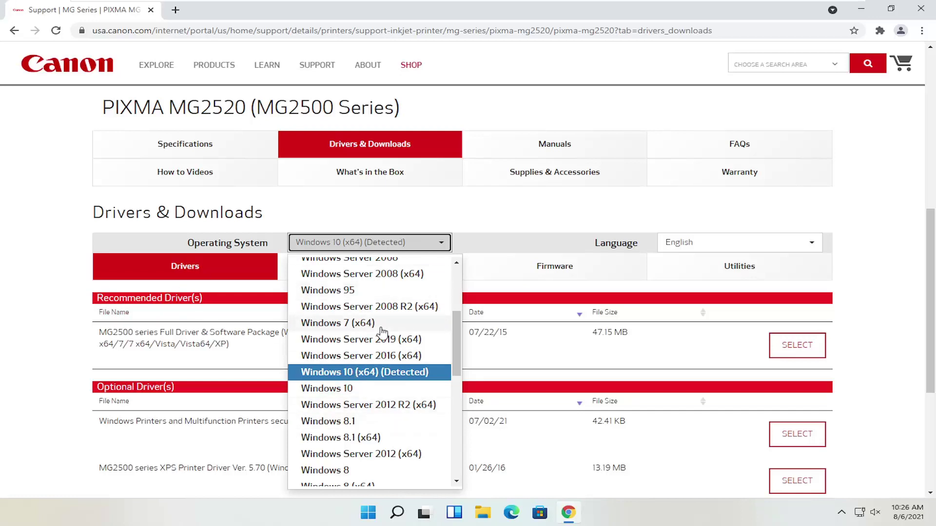
click(15, 314)
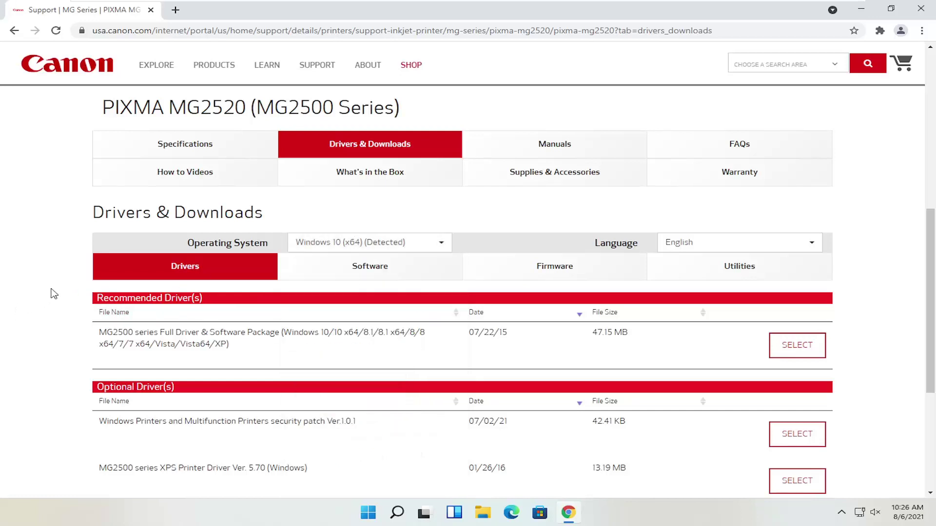
Download the recommended MG2500 series Full Driver & Software Package, win-mg2500-1_1-ucd.exe.
scroll(73, 282, down, 2)
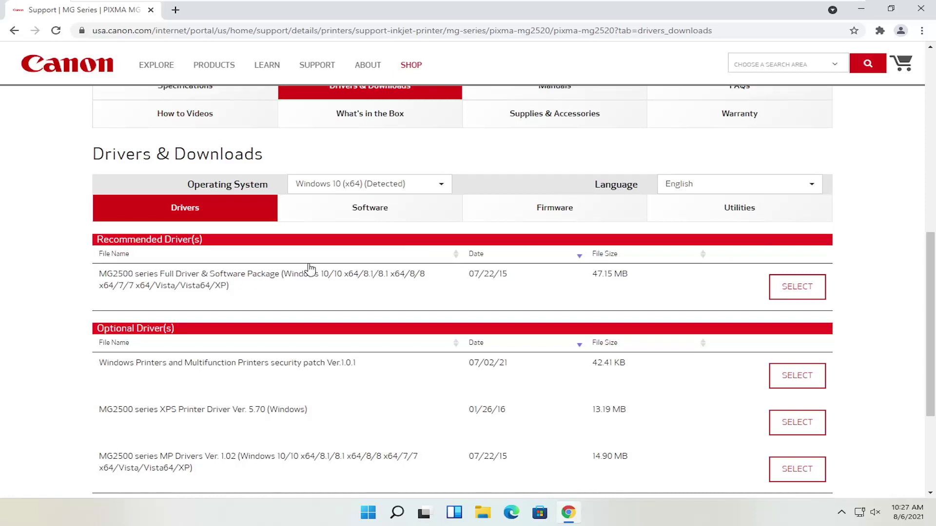
click(791, 289)
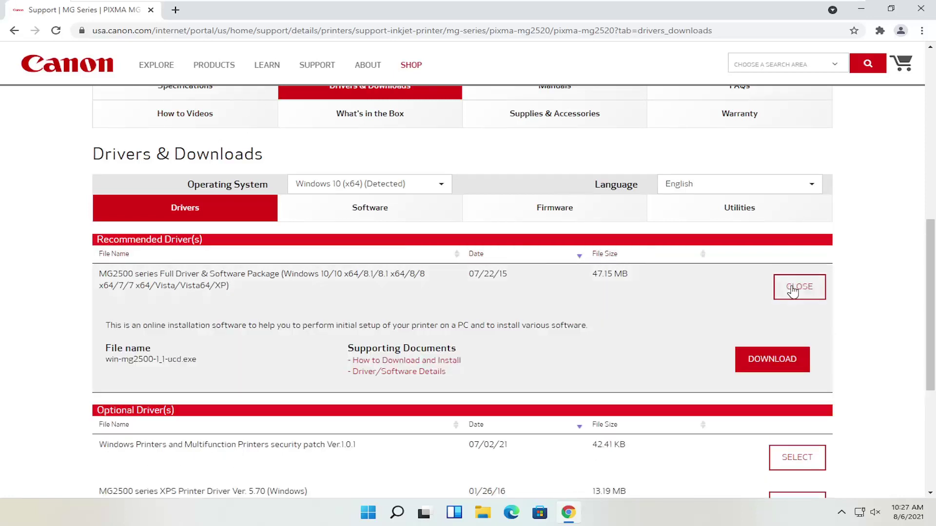
scroll(780, 287, down, 1)
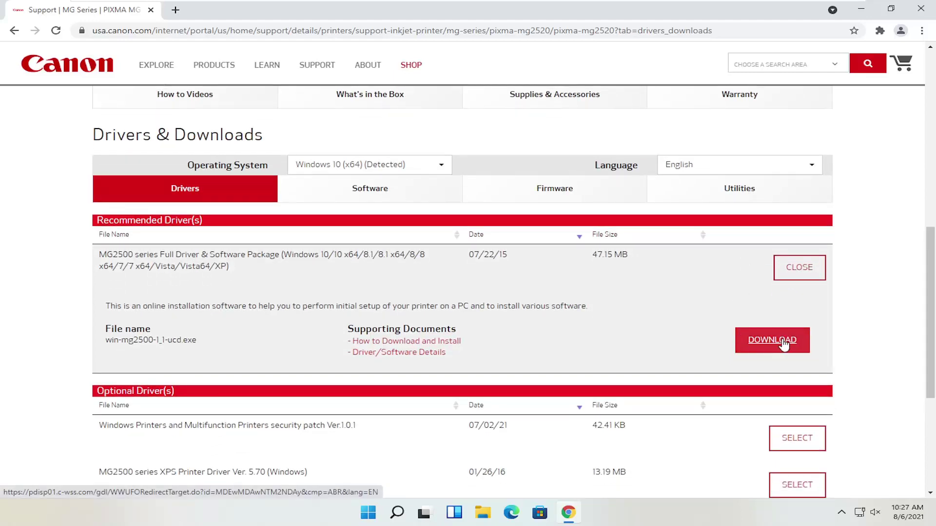
click(776, 341)
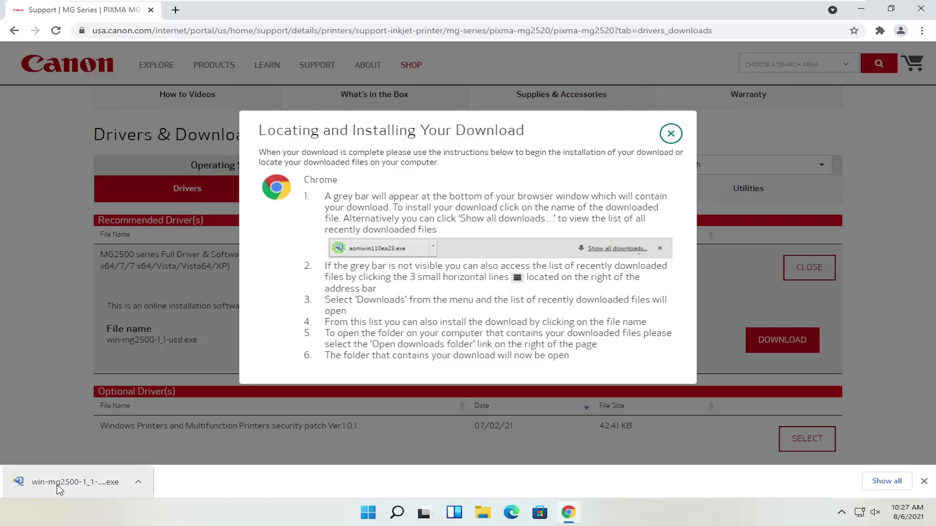
Show the downloaded win-mg2500-1_1-ucd file in its folder and close the browser.
click(138, 482)
click(186, 448)
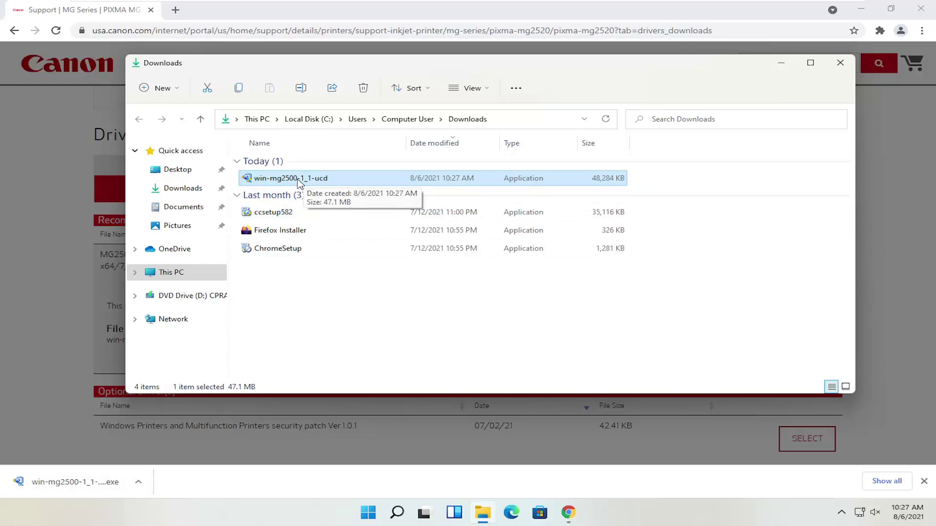
click(920, 8)
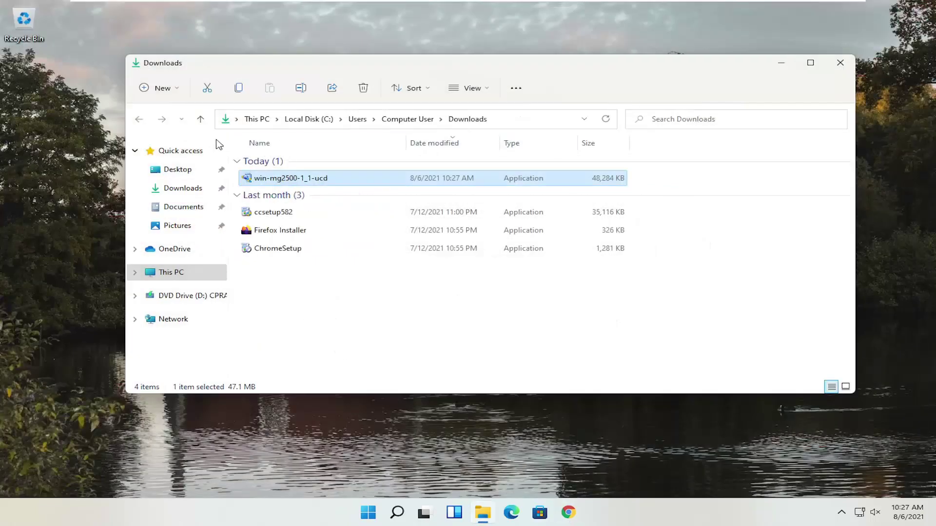
Run the win-mg2500-1_1-ucd installer, allowing it to make changes to the device, and minimize the Downloads window.
double_click(280, 180)
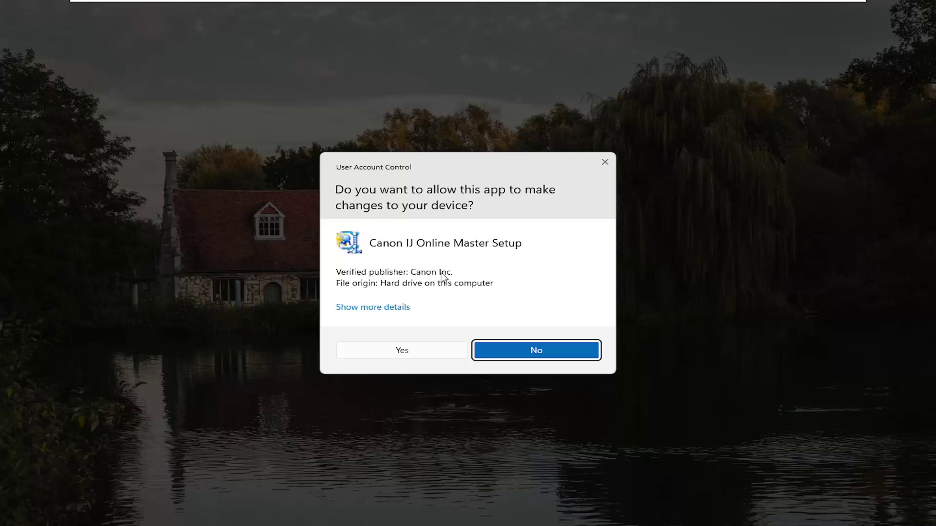
click(404, 352)
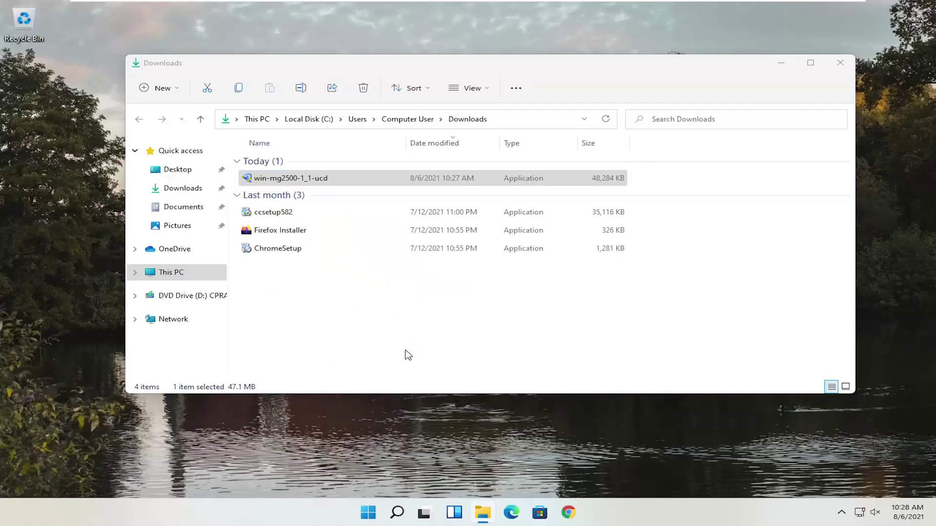
click(782, 65)
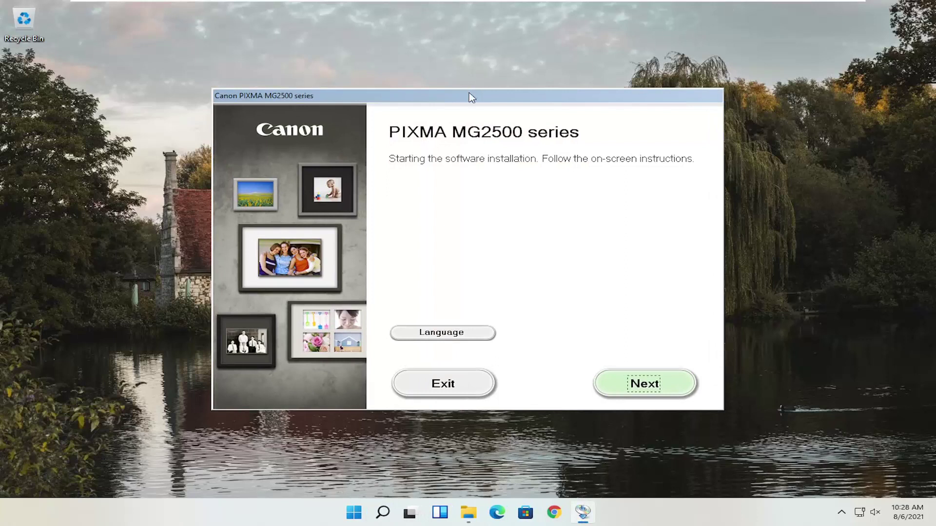
drag(472, 99, 477, 73)
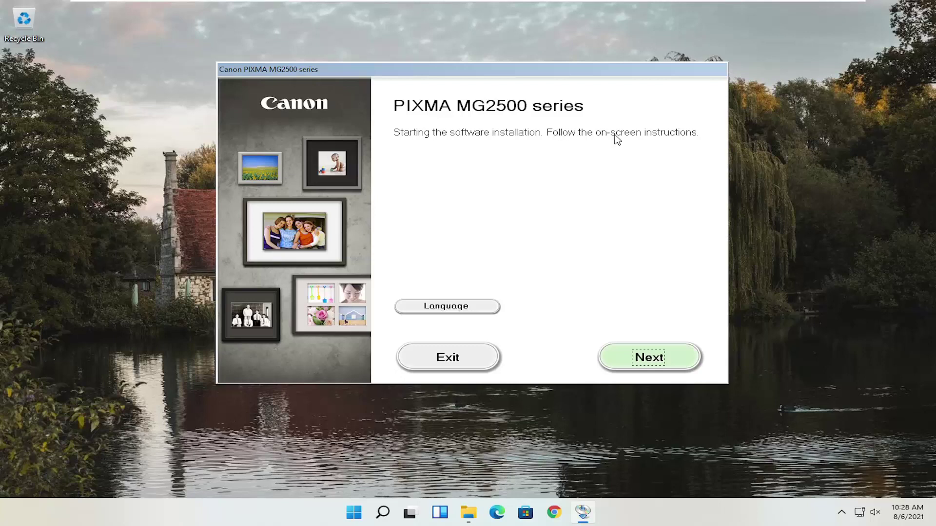
Check the setup program's language choices, keep English, and continue to the Software Installation List.
click(444, 308)
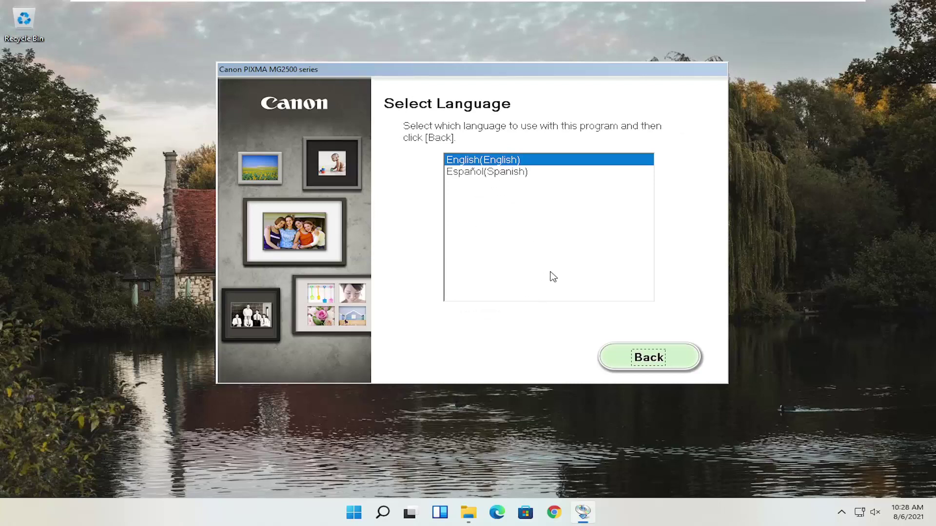
click(631, 359)
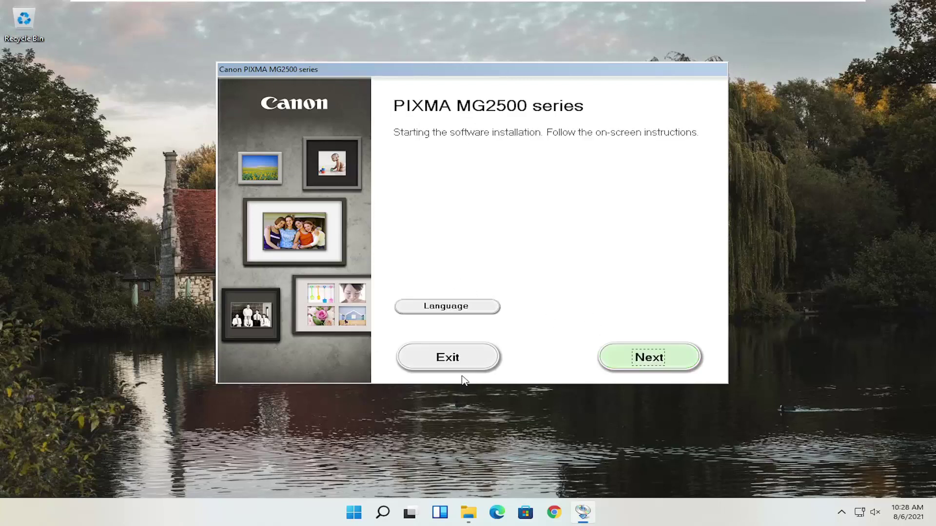
click(652, 359)
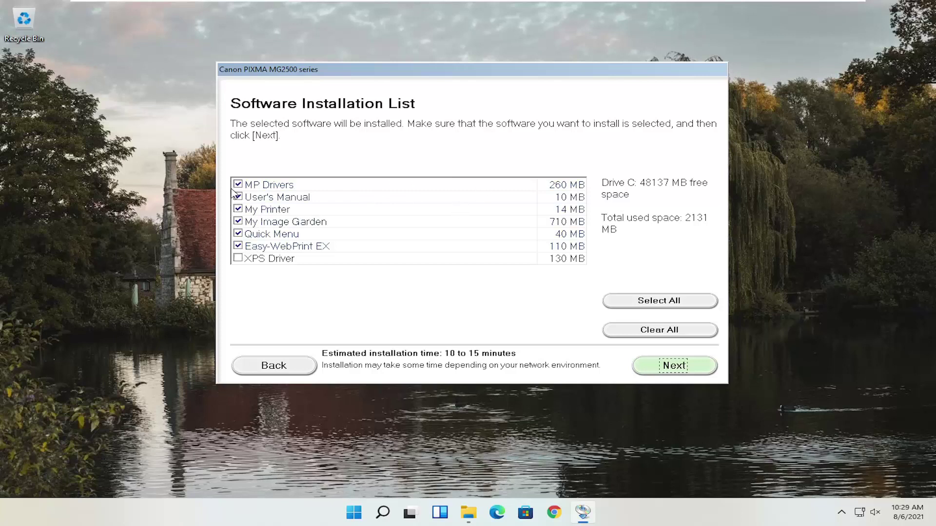
Review the software descriptions, deselect and reselect Easy-WebPrint EX, and continue with the chosen software.
mouse_move(250, 188)
mouse_move(269, 252)
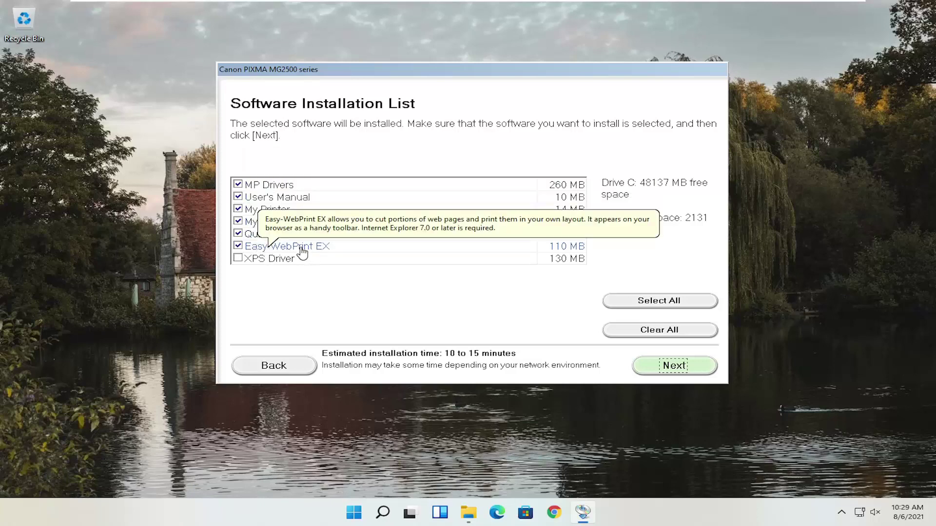
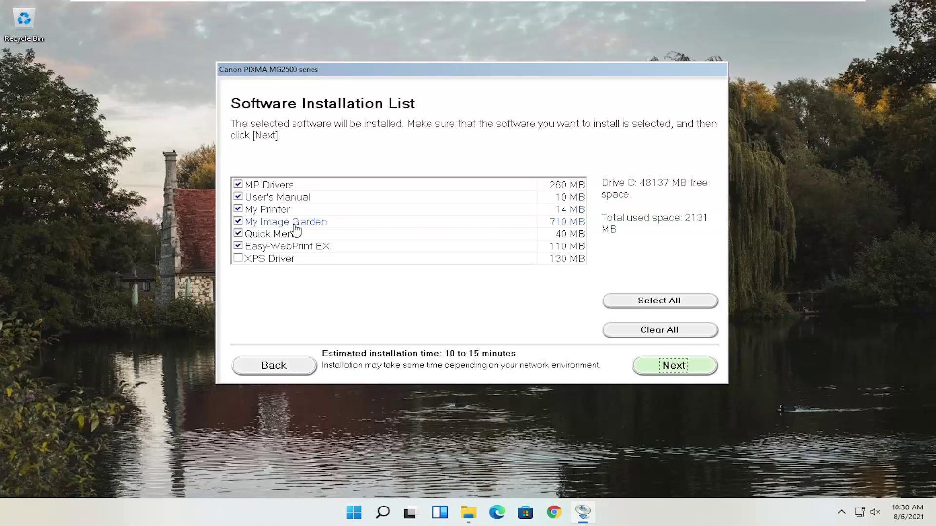
mouse_move(315, 223)
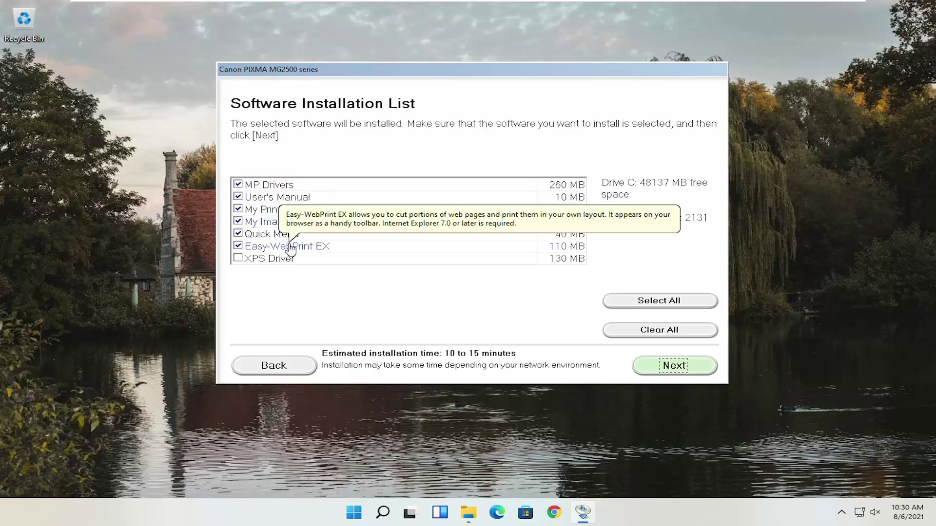
mouse_move(287, 239)
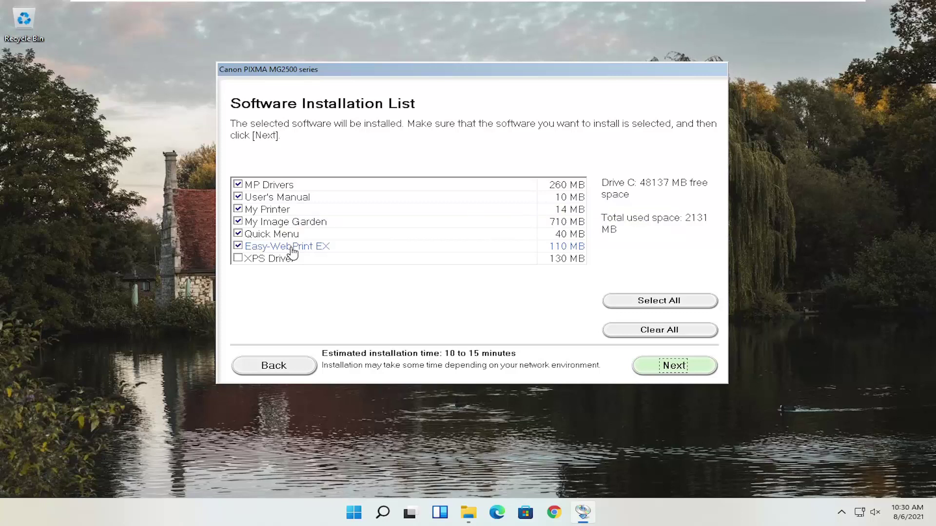
click(239, 247)
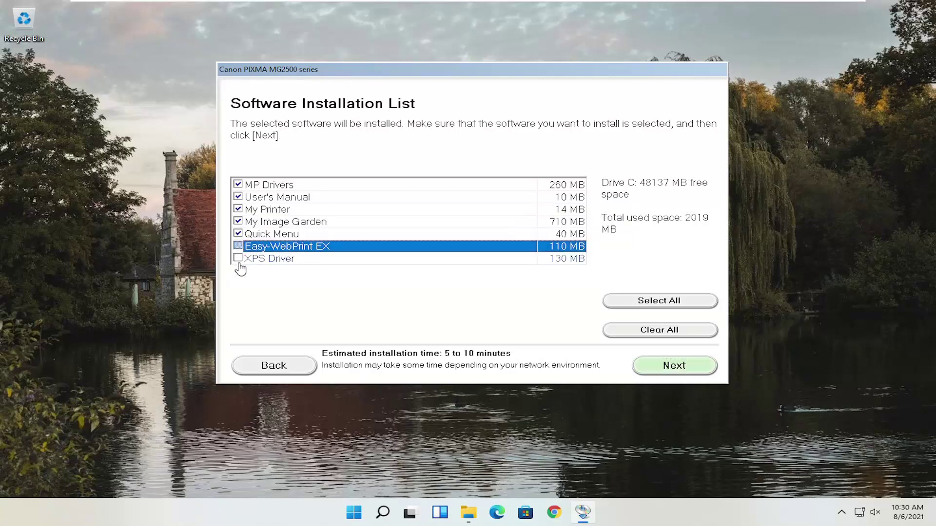
mouse_move(240, 251)
click(238, 246)
click(658, 376)
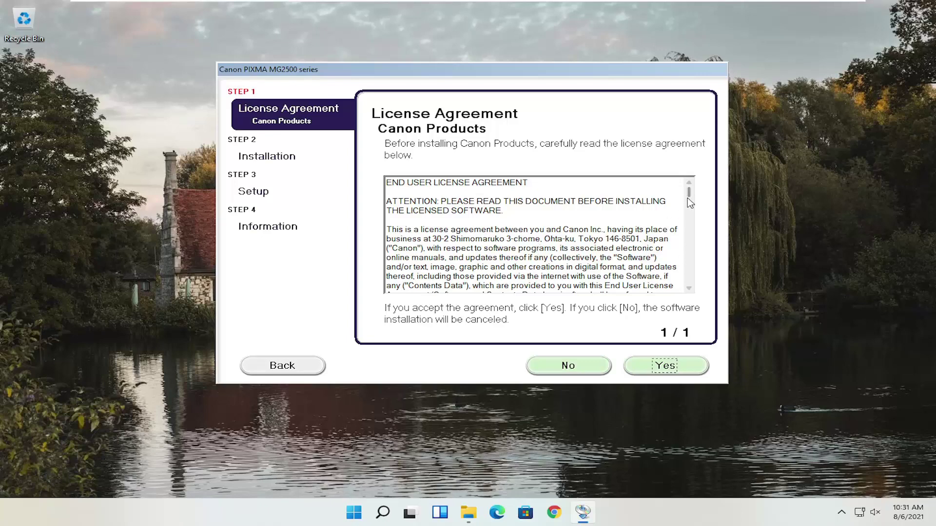
Accept the Canon license agreement and continue past the notice about allowing install wizard processes.
click(653, 373)
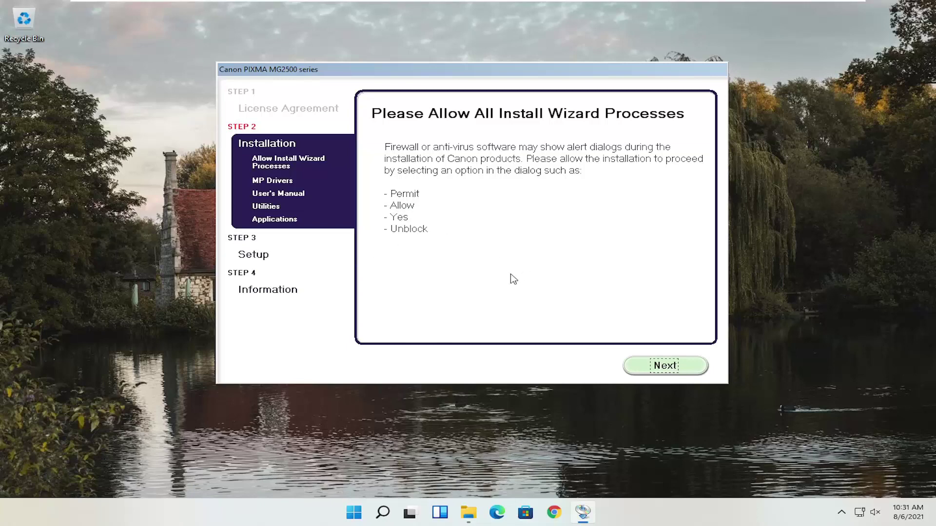
click(656, 369)
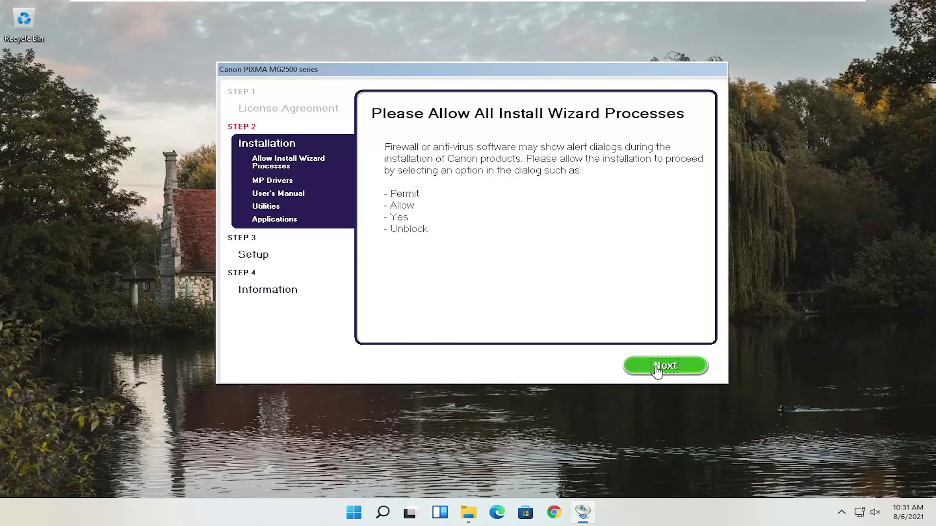